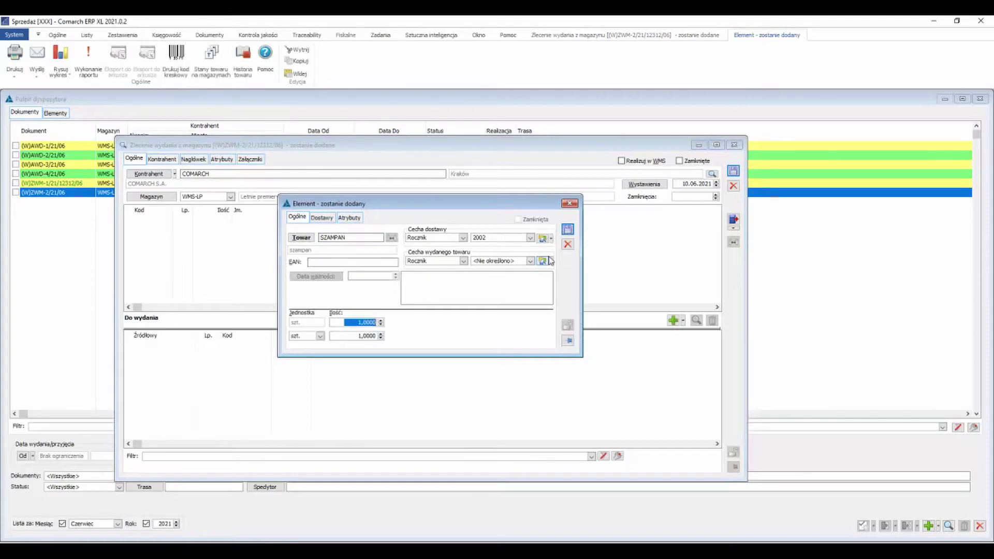
Set the SZAMPAN item's quantity to 3 and save it to the warehouse release order
key(Tab)
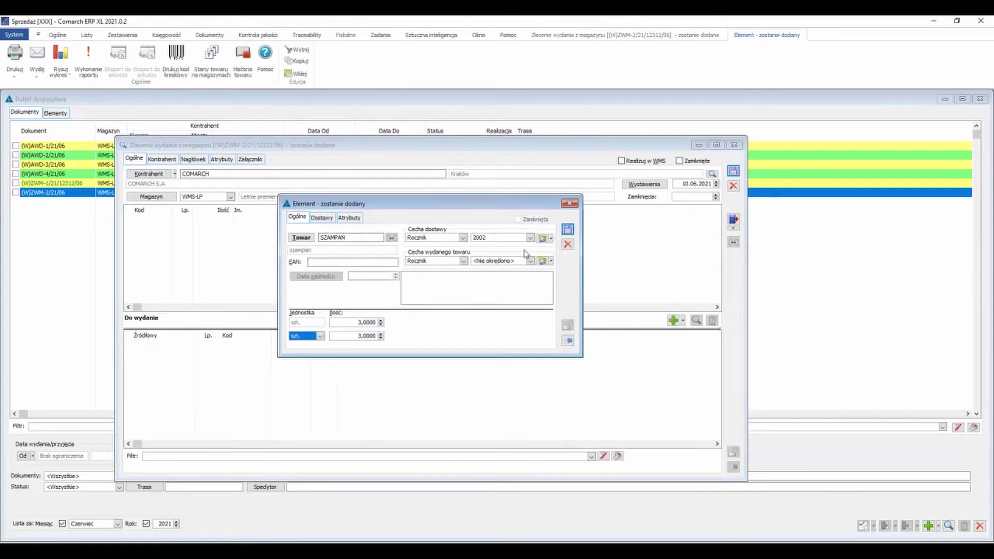
click(567, 229)
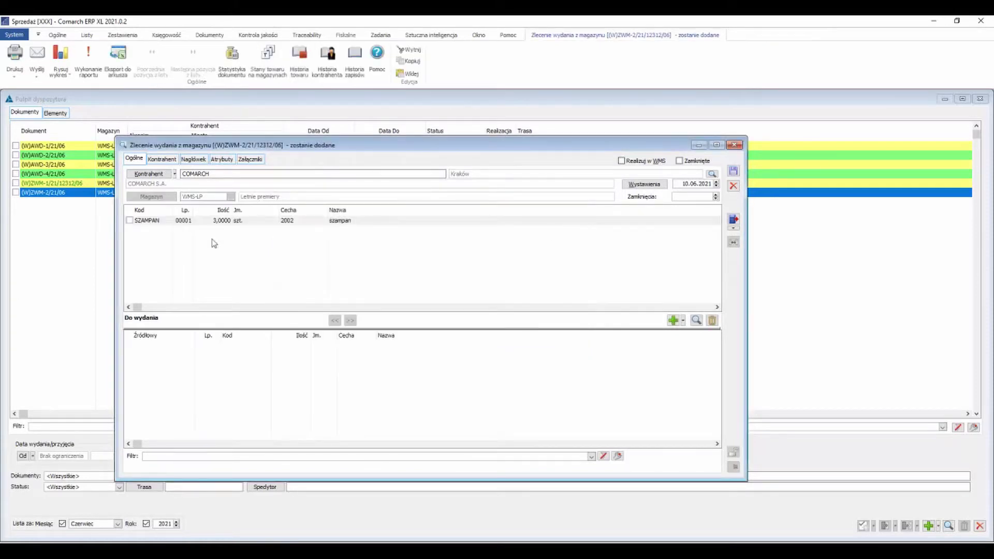
Open the item history of SZAMPAN from the release order and view its warehouse documents
click(172, 221)
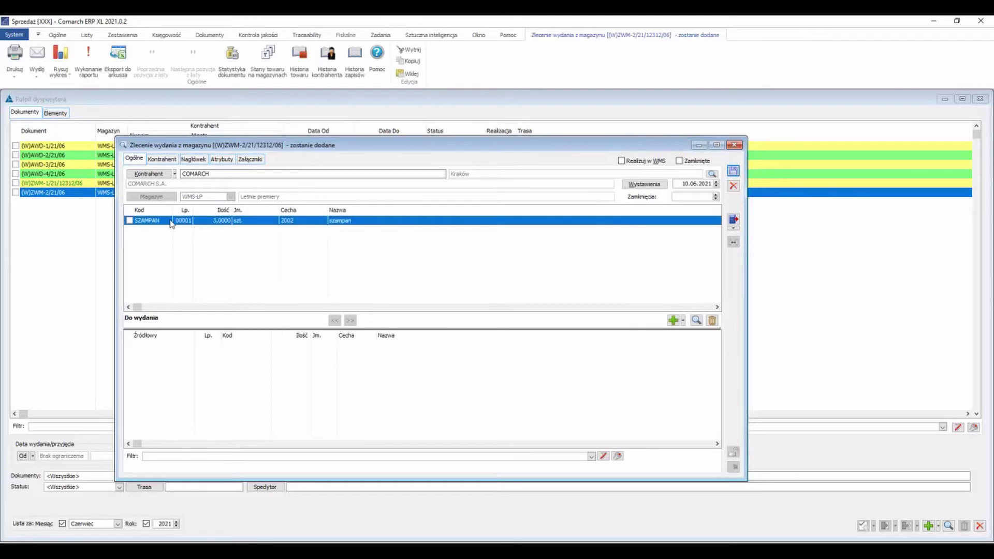
click(305, 56)
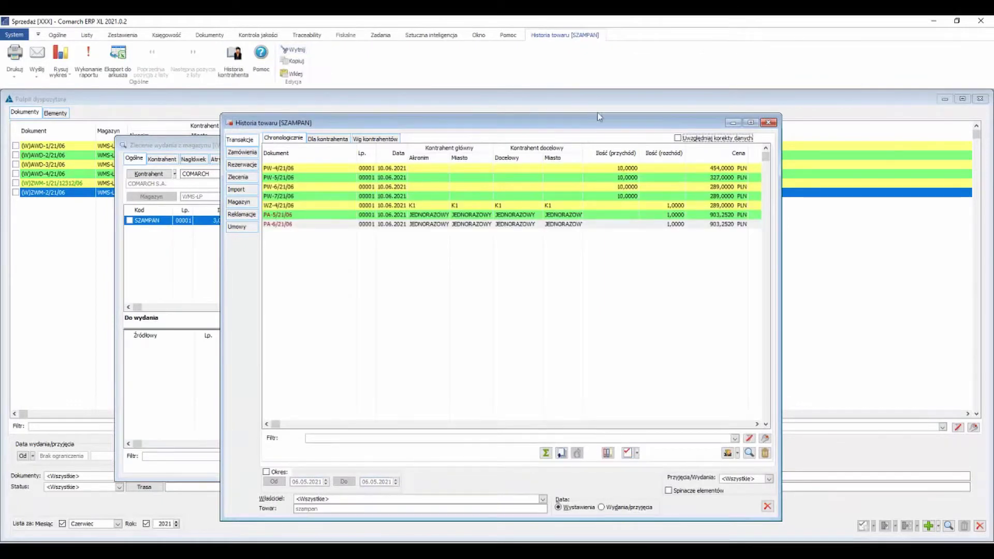
click(241, 202)
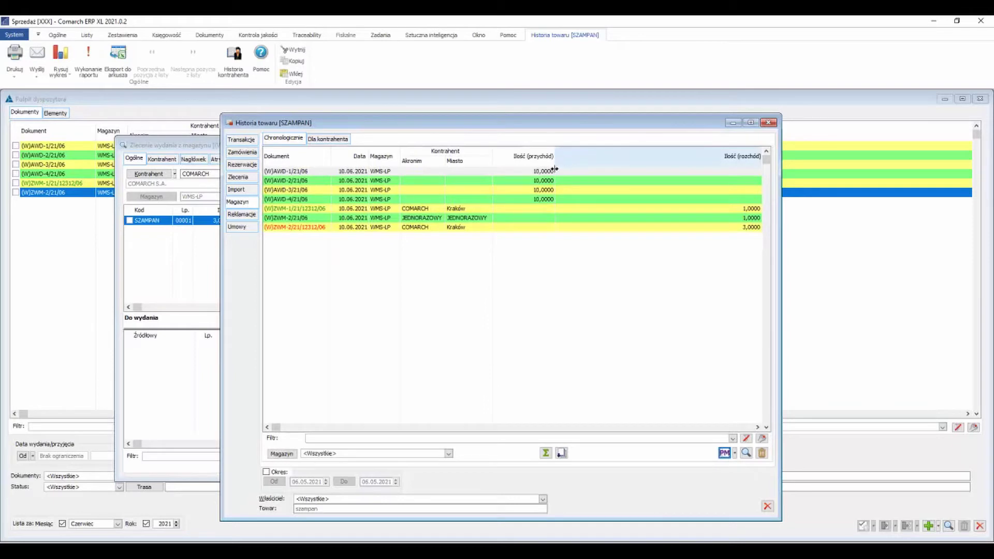
Show SZAMPAN's reservations with the scope Zlecenie wydania z magazynu WMS and select the COMARCH reservation
click(246, 164)
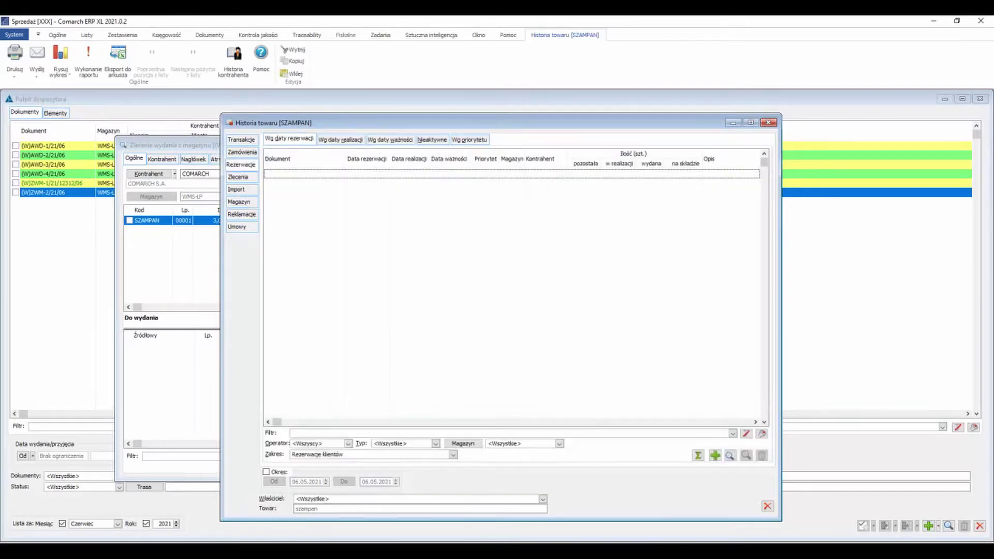
click(453, 454)
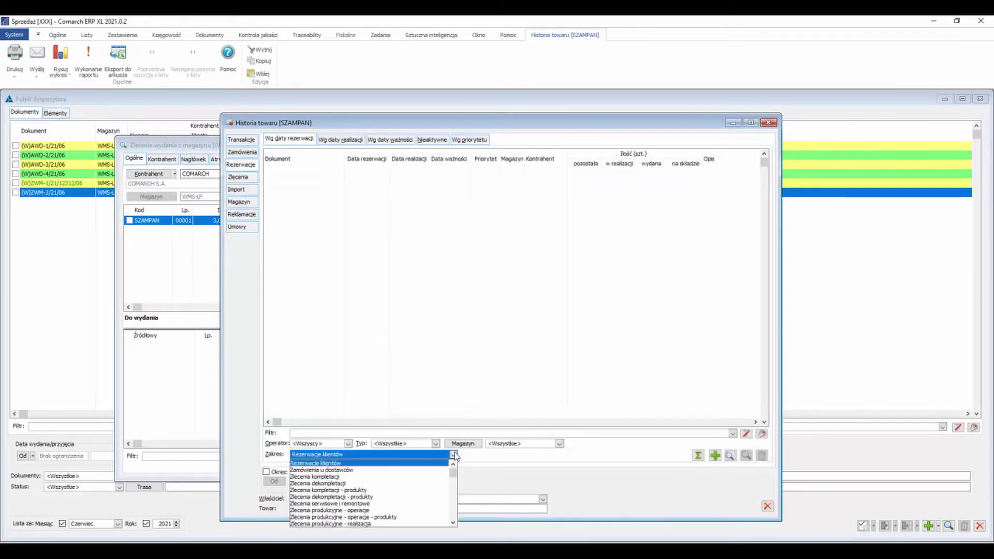
scroll(376, 497, down, 3)
click(348, 517)
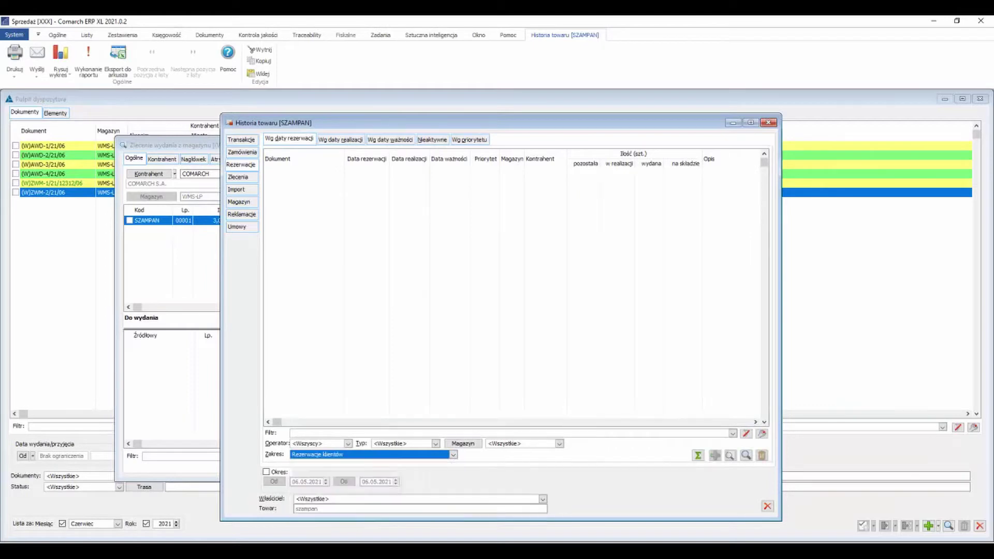
click(316, 184)
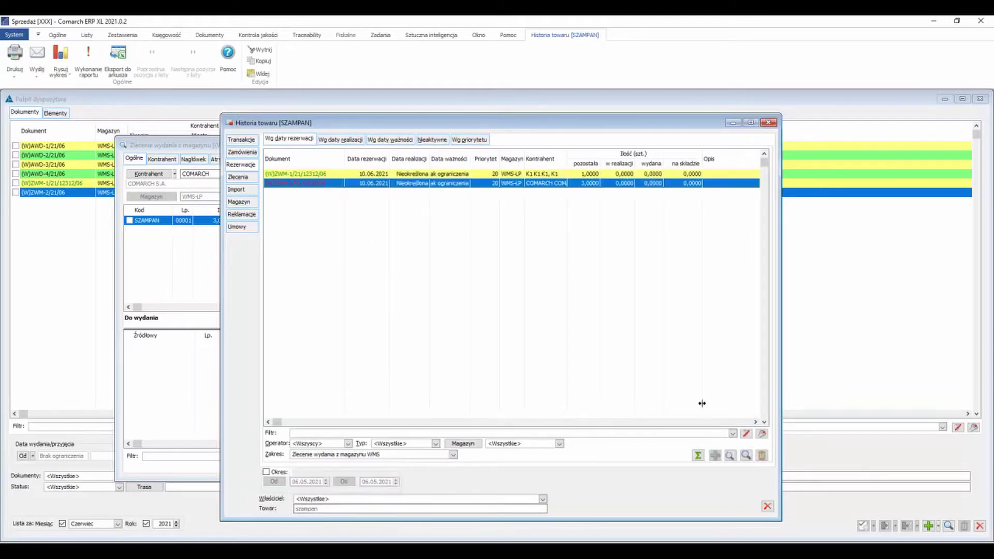
Examine the delivery resource assigned to the COMARCH reservation, save the reservation and close the item history
click(746, 455)
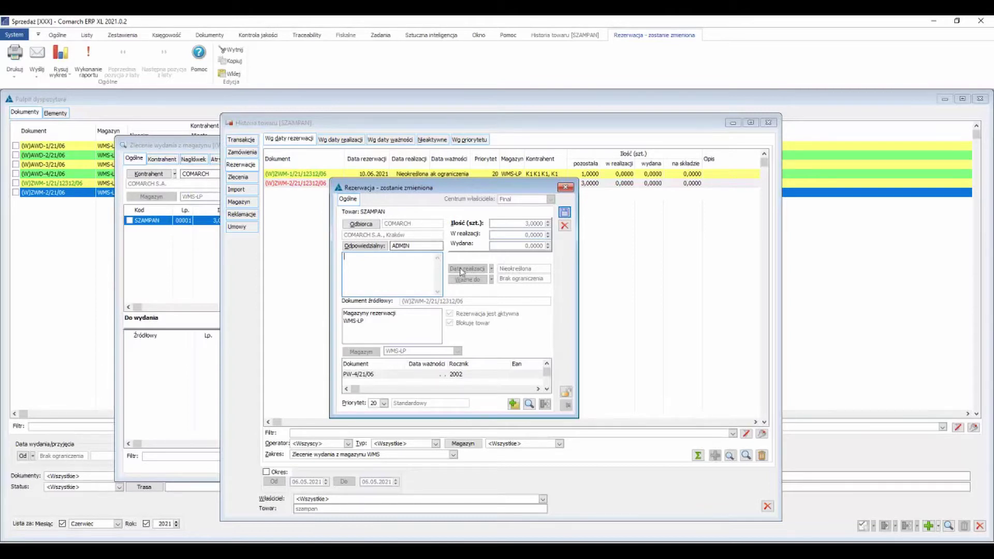
click(427, 380)
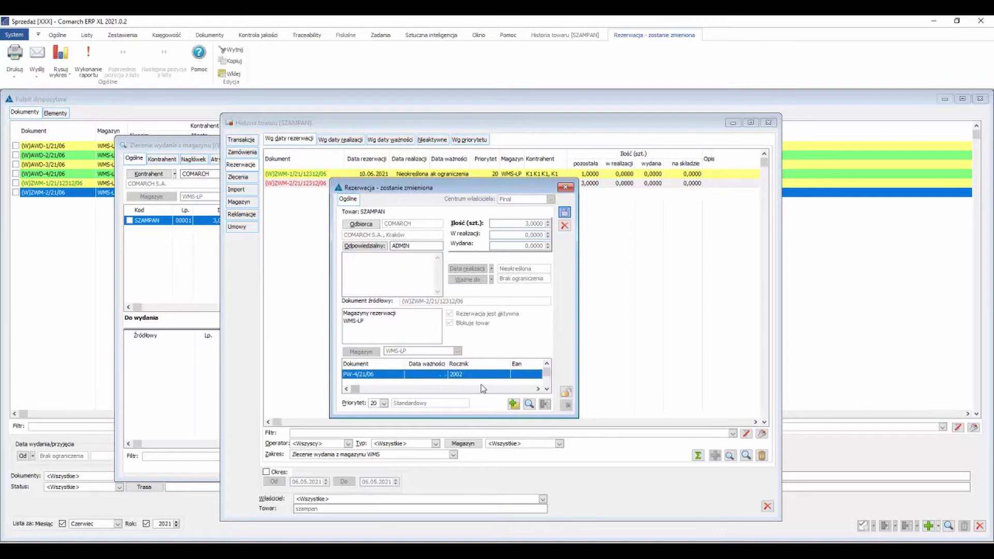
click(564, 213)
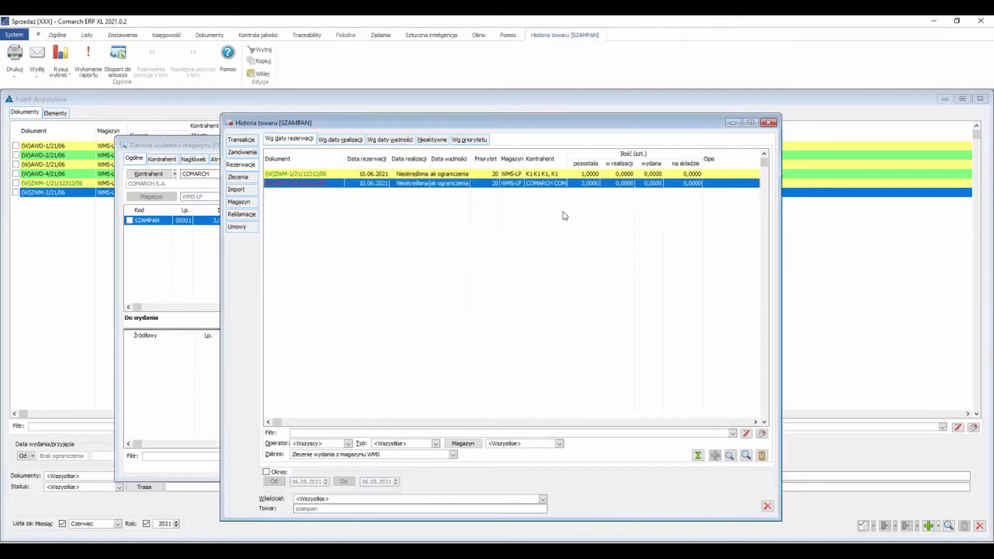
click(768, 506)
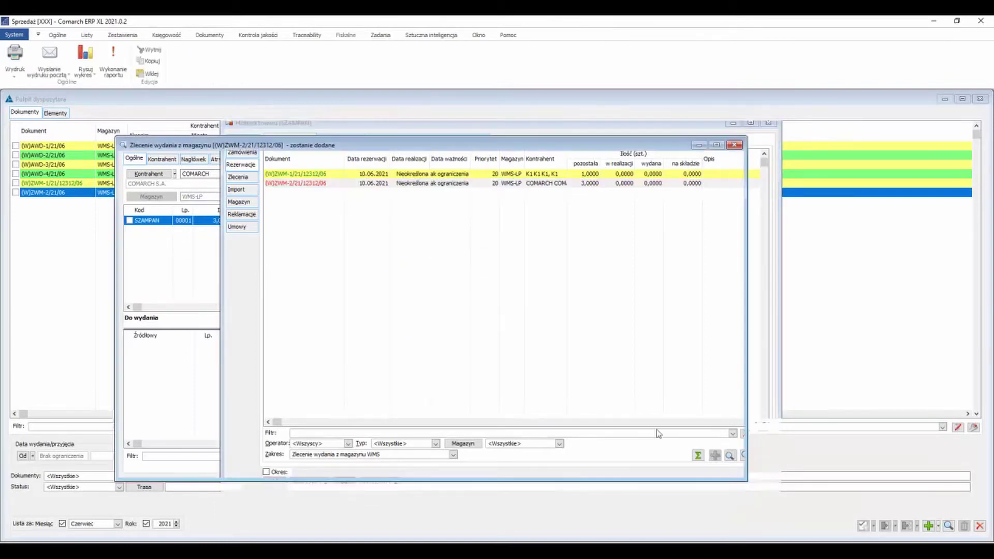
Try to save the SZAMPAN item with quantity 70, dismiss the warning, and save it with quantity 3 instead
double_click(155, 223)
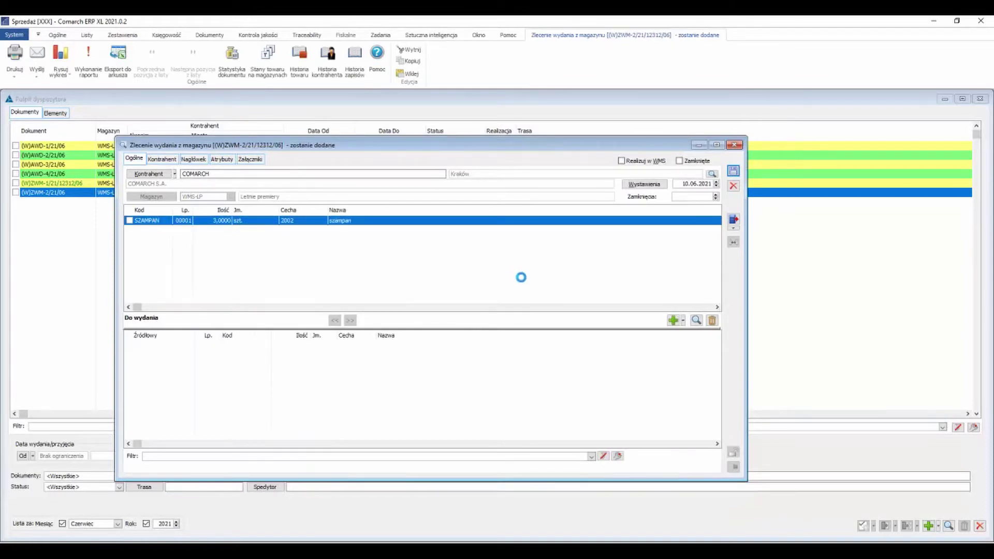
text(70)
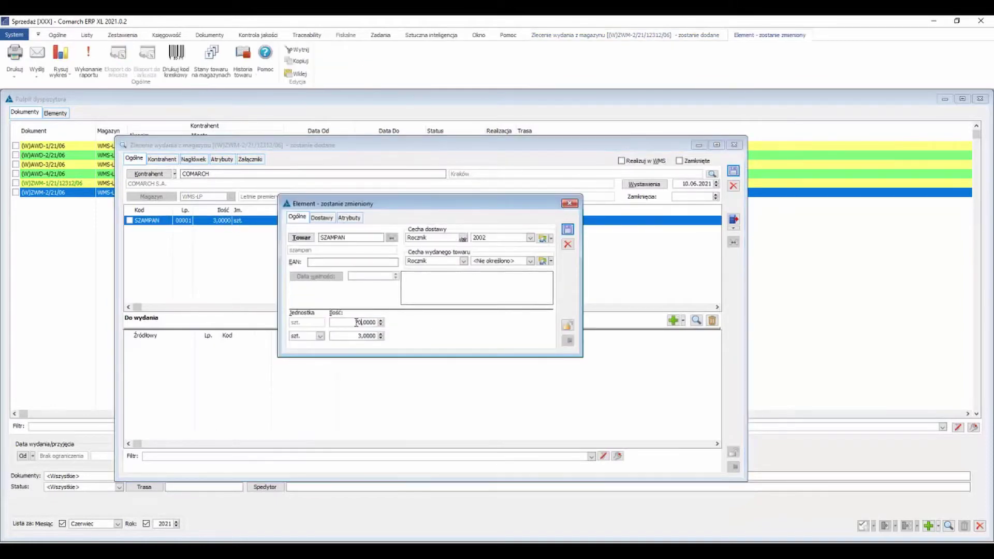
key(Tab)
click(568, 229)
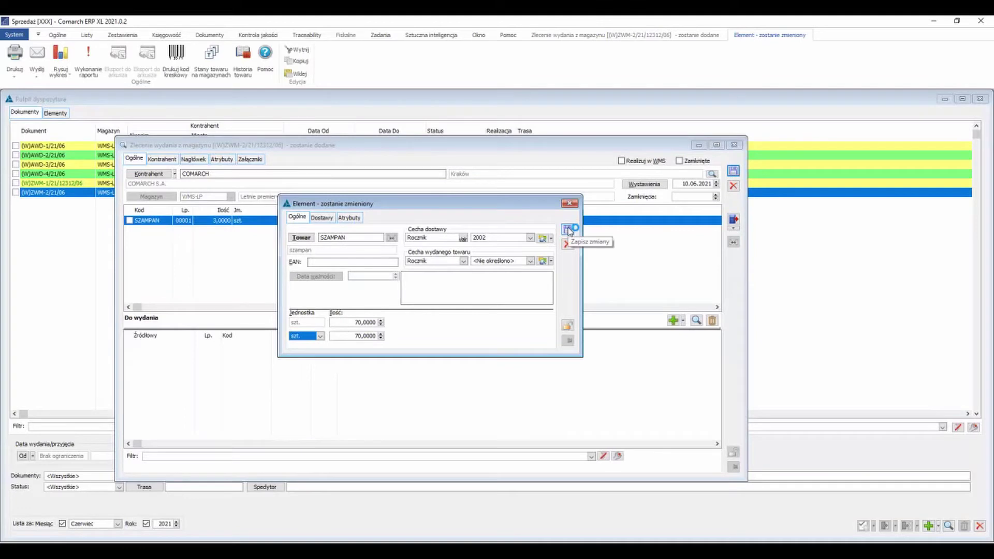
click(568, 229)
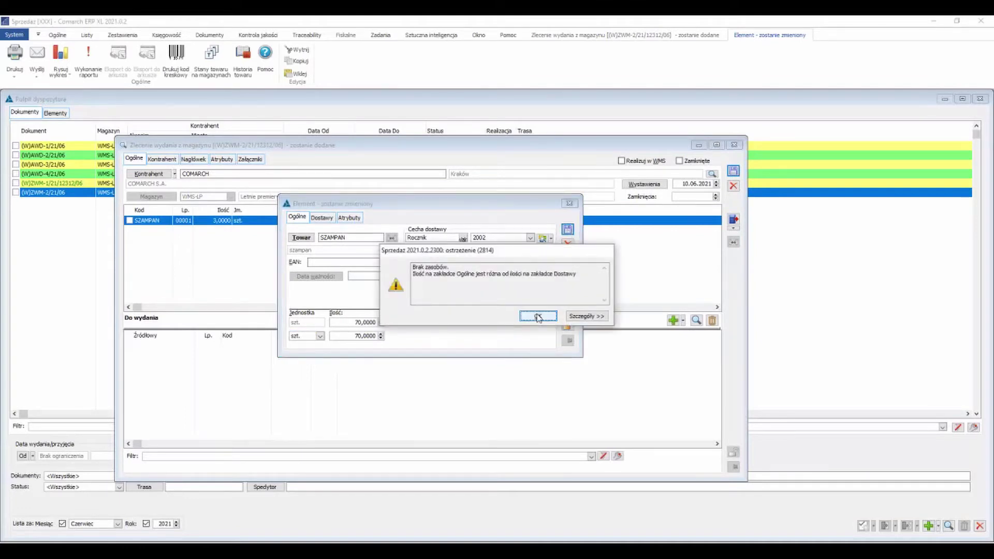
click(538, 316)
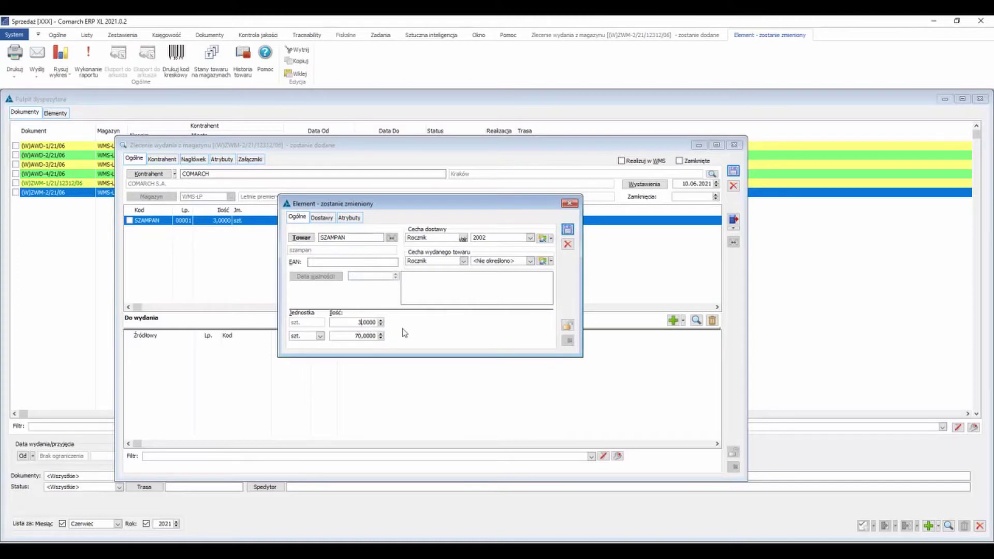
click(568, 229)
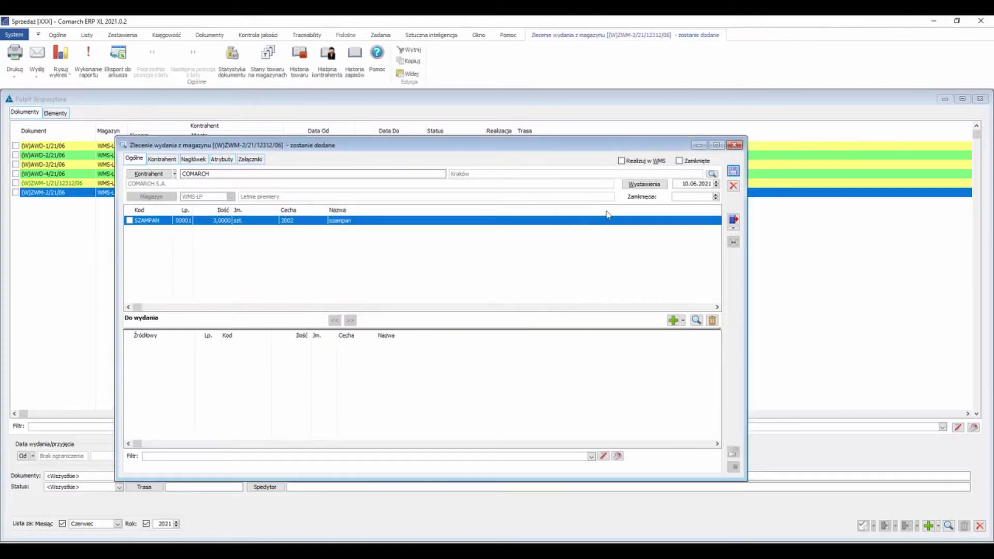
Mark the warehouse release order as Zamknięte and save it
click(684, 162)
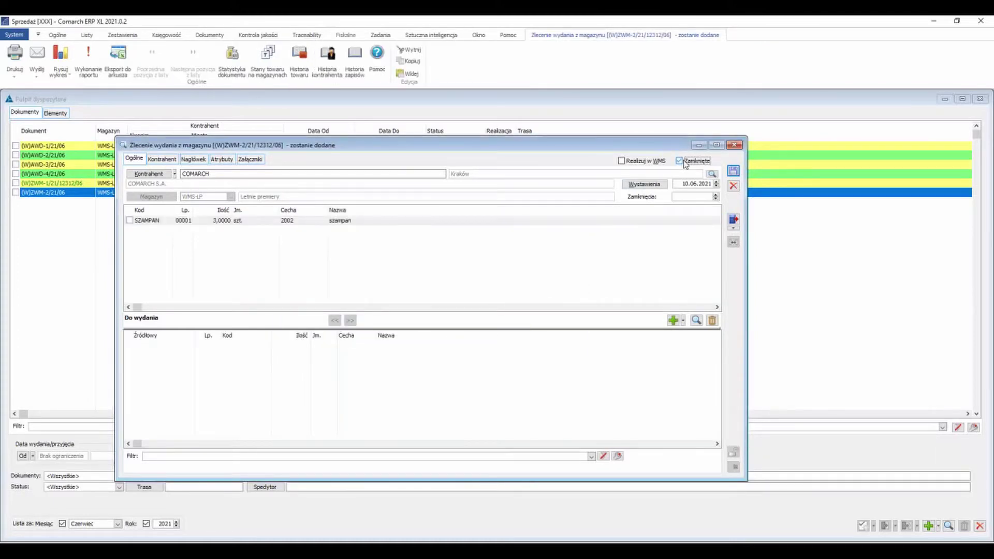
click(731, 171)
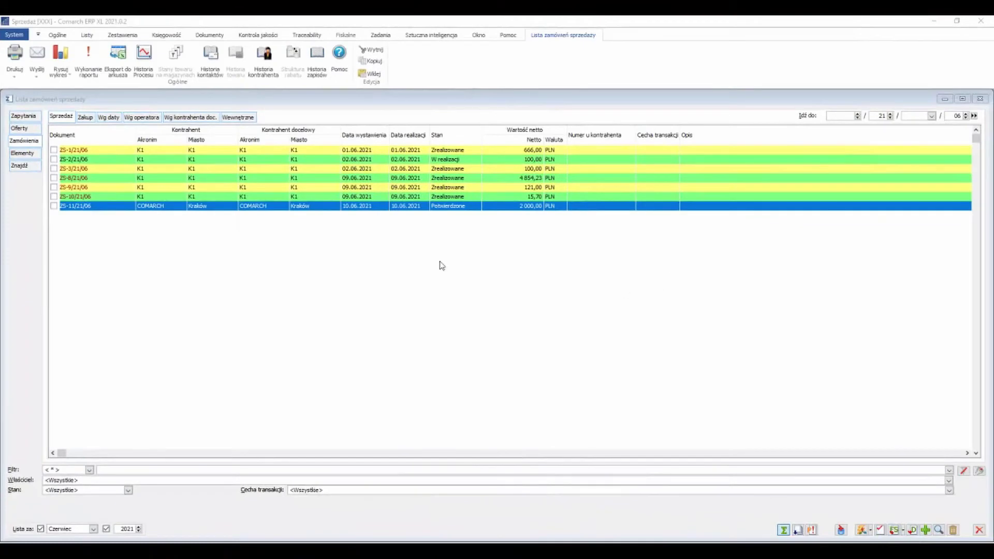
Generate a warehouse release order (Zlecenie wydania z magazynu do dokumentów) from the confirmed COMARCH sales order
right_click(113, 207)
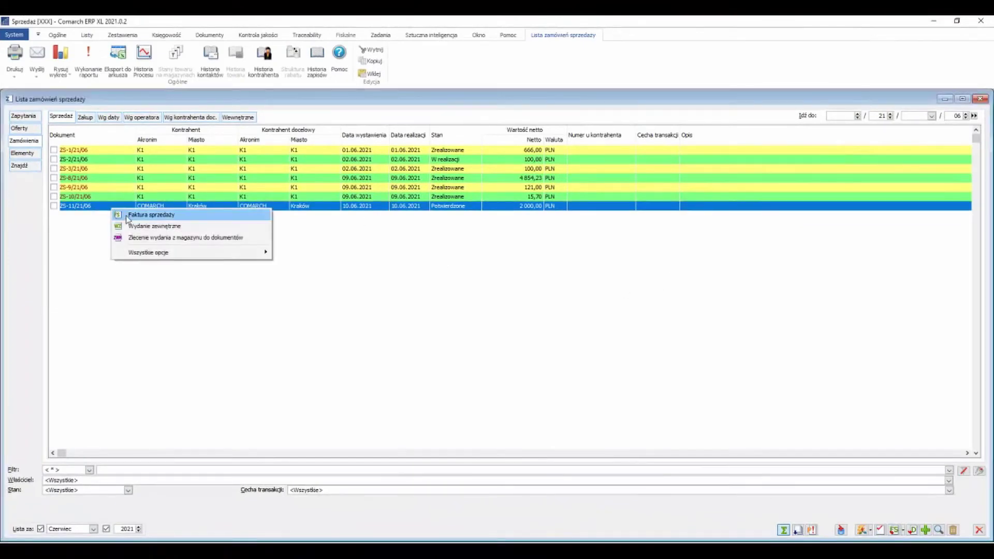
click(161, 237)
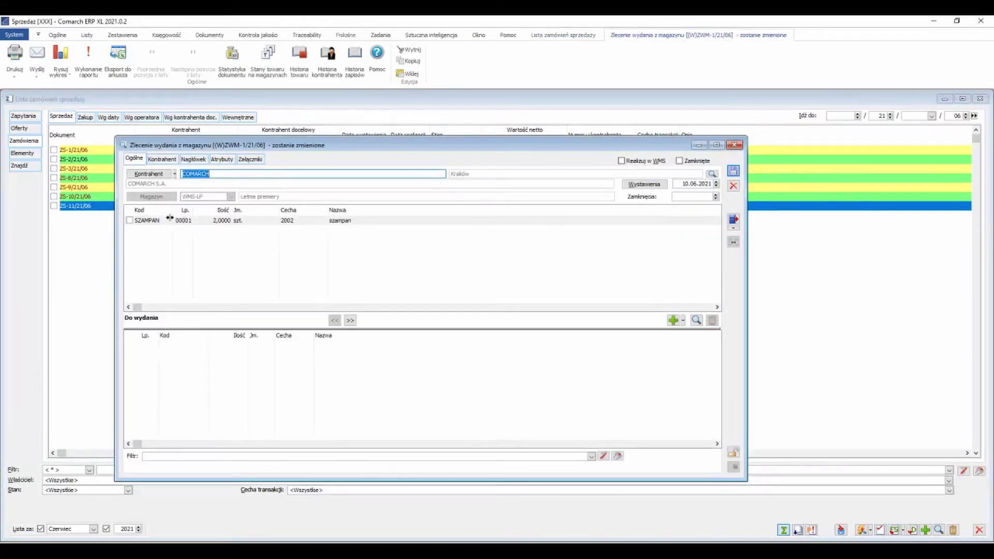
Open the history of the new release order's SZAMPAN item and compare the two COMARCH release order reservations
click(156, 221)
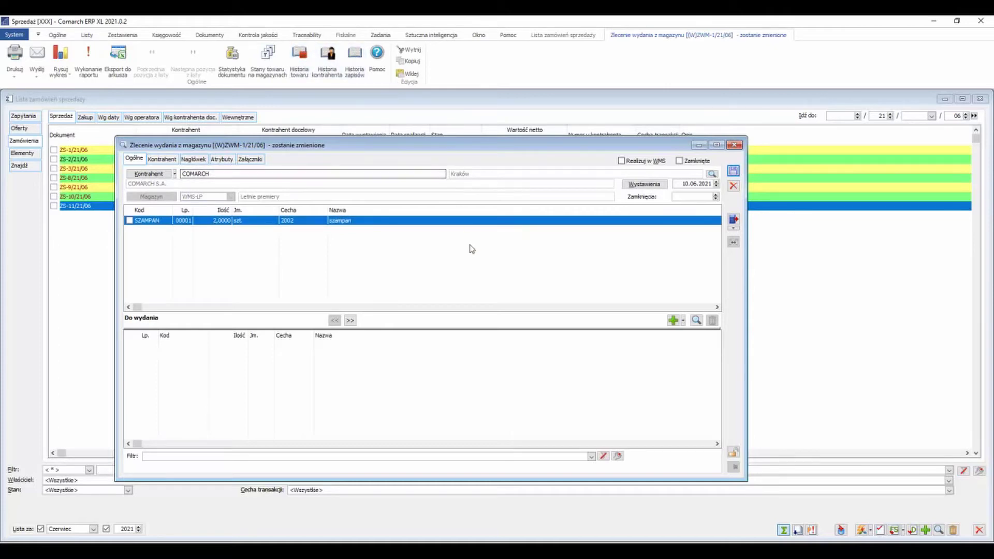
key(ctrl+h)
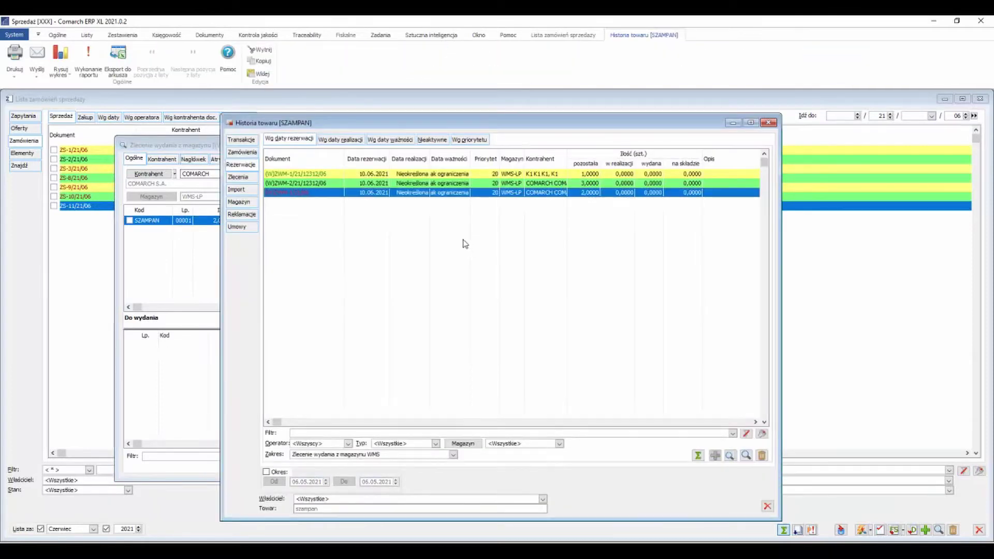
click(310, 184)
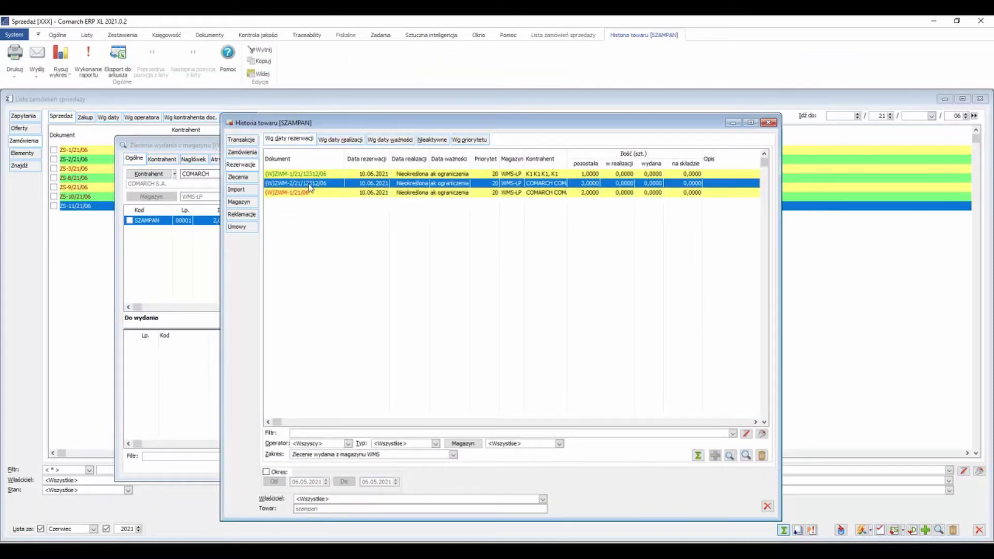
click(311, 193)
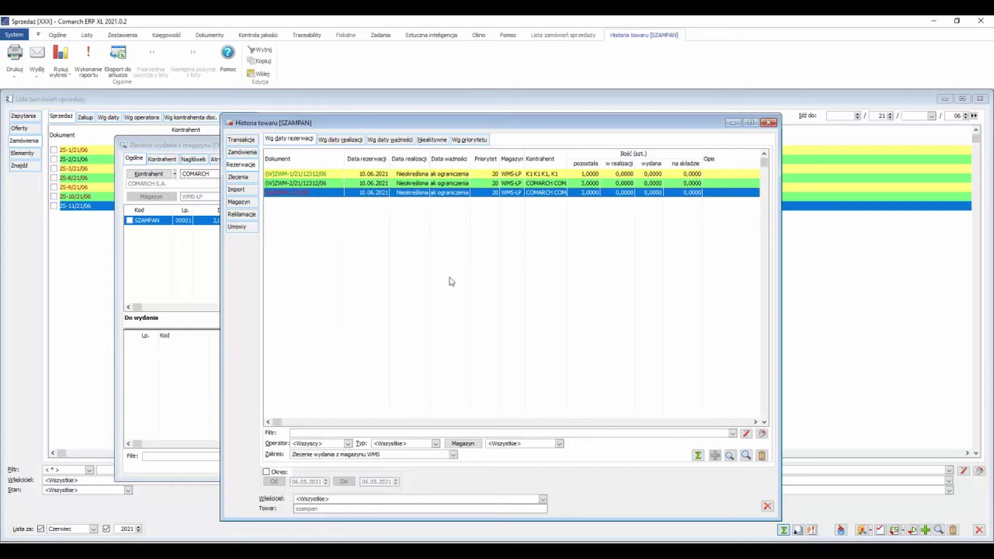
Switch the reservation scope to Rezerwacje klientów, examine the sales order's reservation details and save the reservation
click(453, 454)
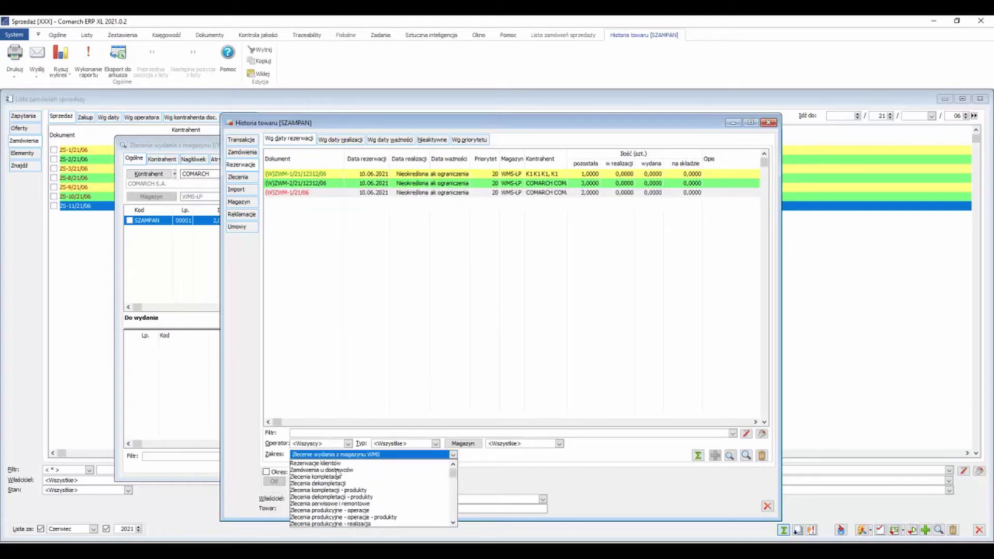
click(334, 464)
click(317, 181)
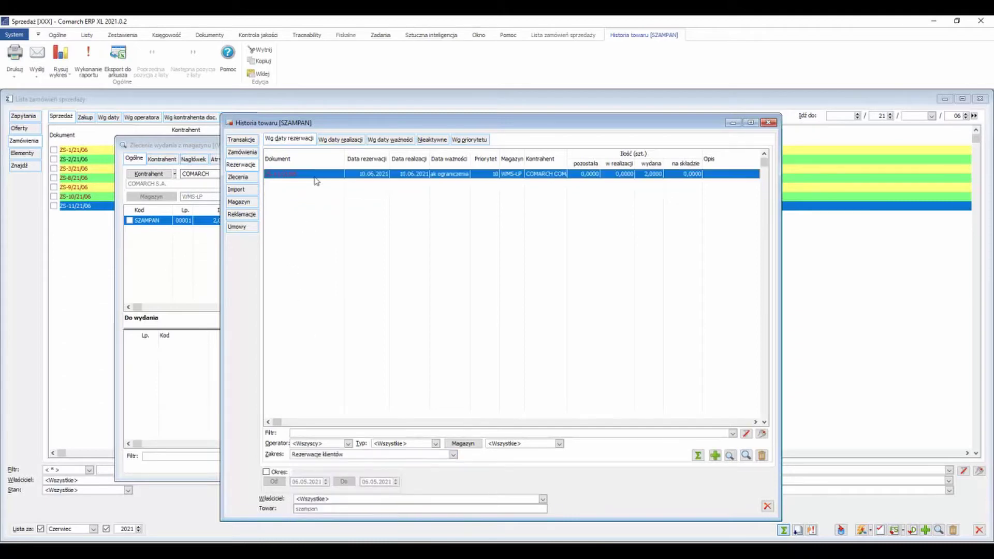
click(746, 456)
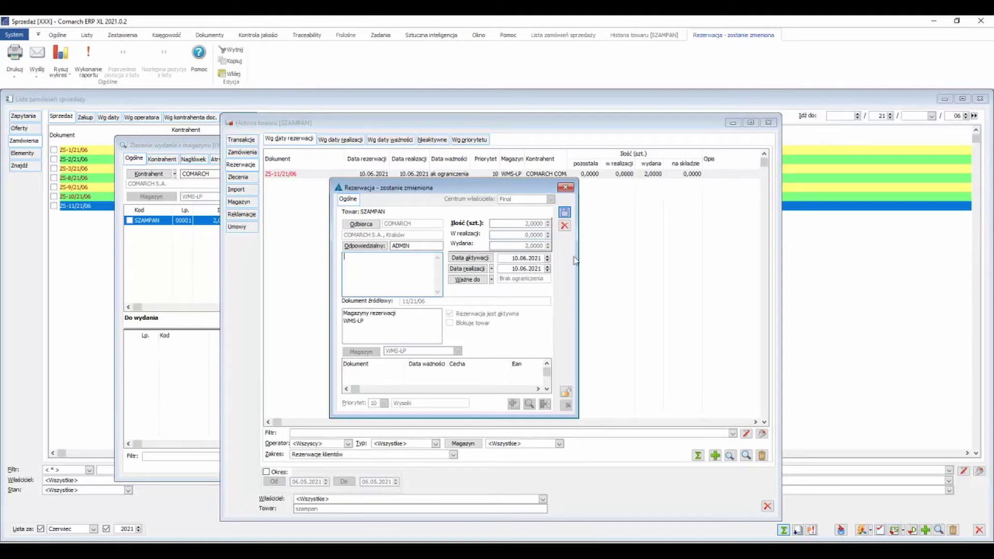
click(565, 212)
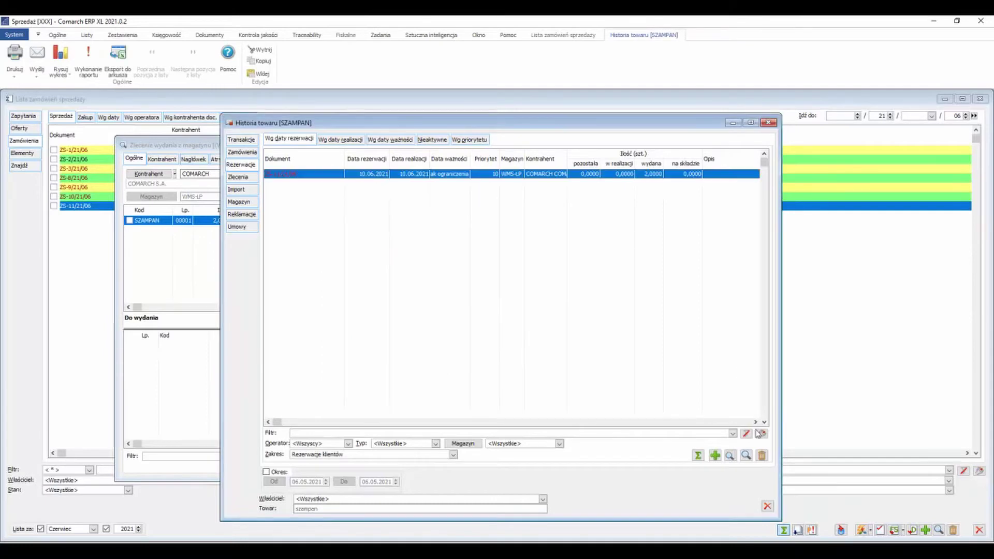
Close the item history and save the warehouse release order generated from the sales order
click(768, 505)
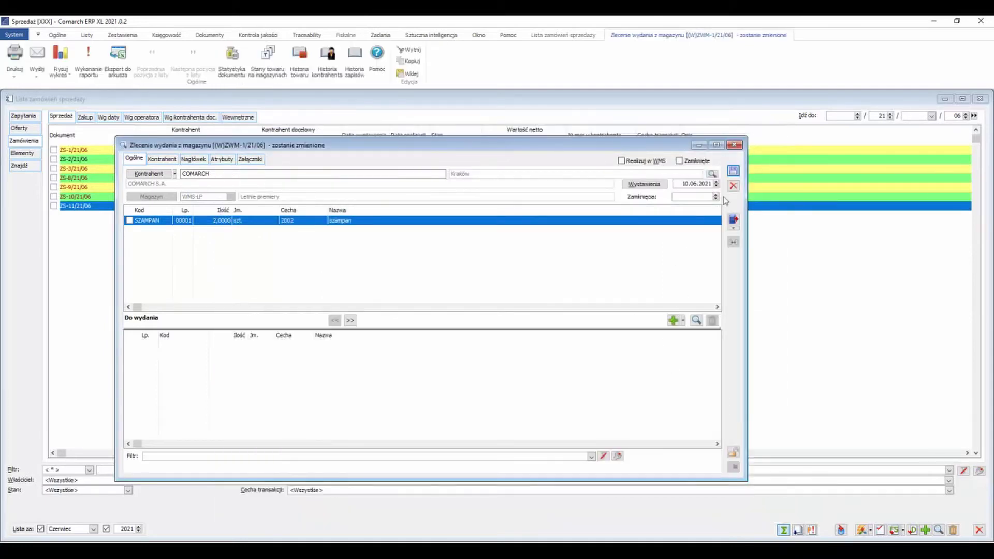
click(732, 171)
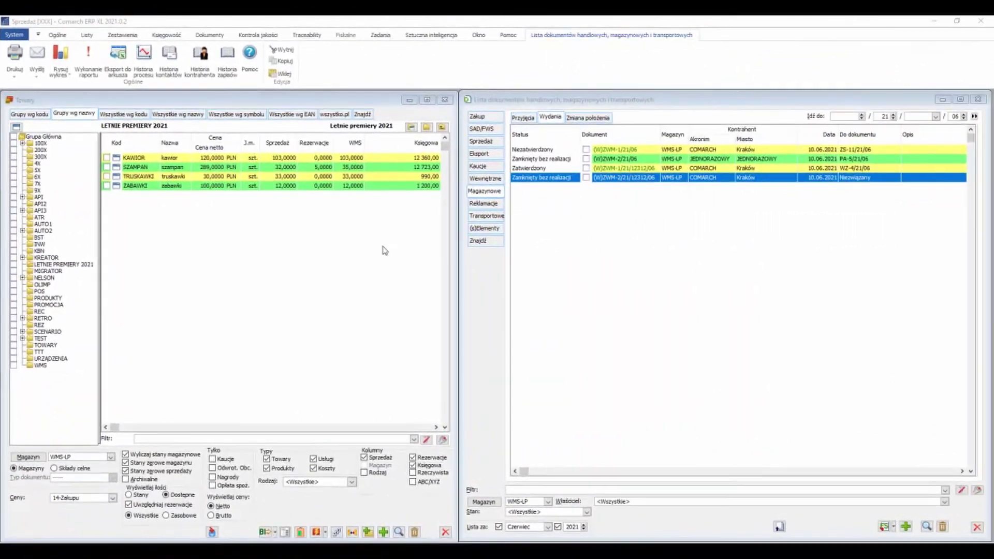
Show SZAMPAN's WMS release reservations from the goods list and select the unlinked COMARCH release order in the document list
click(207, 243)
click(139, 168)
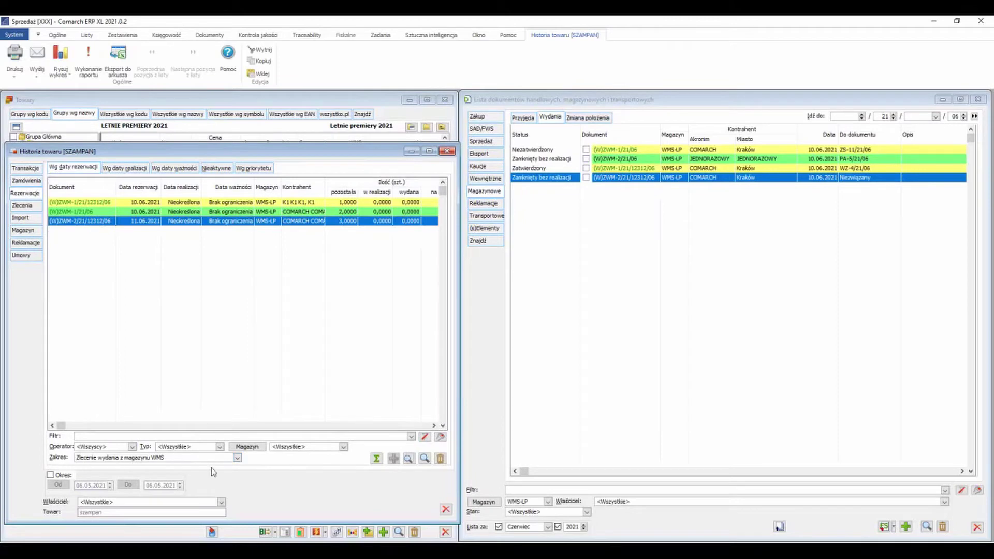
click(625, 183)
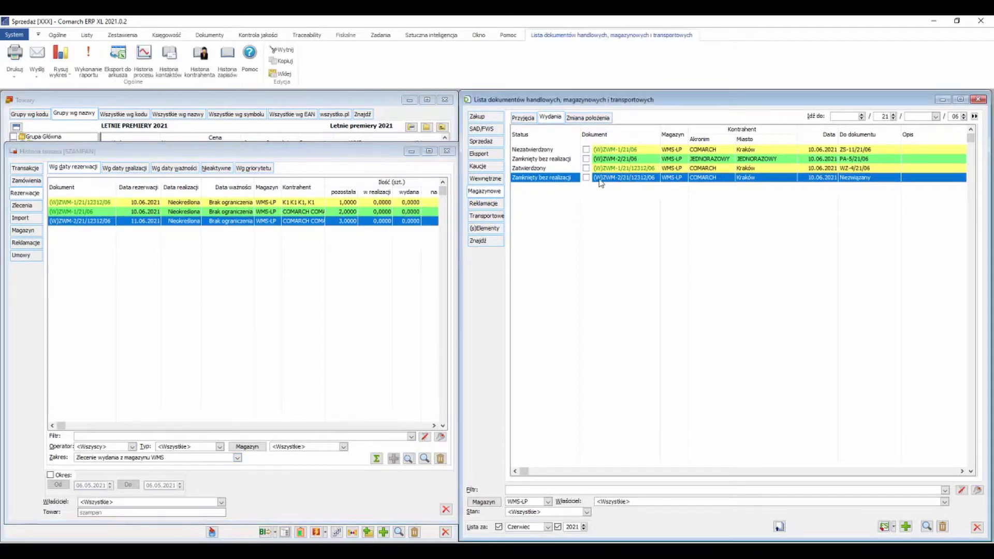
Generate a sales invoice from the selected COMARCH release order and check how its SZAMPAN reservation responds in the item history
right_click(622, 183)
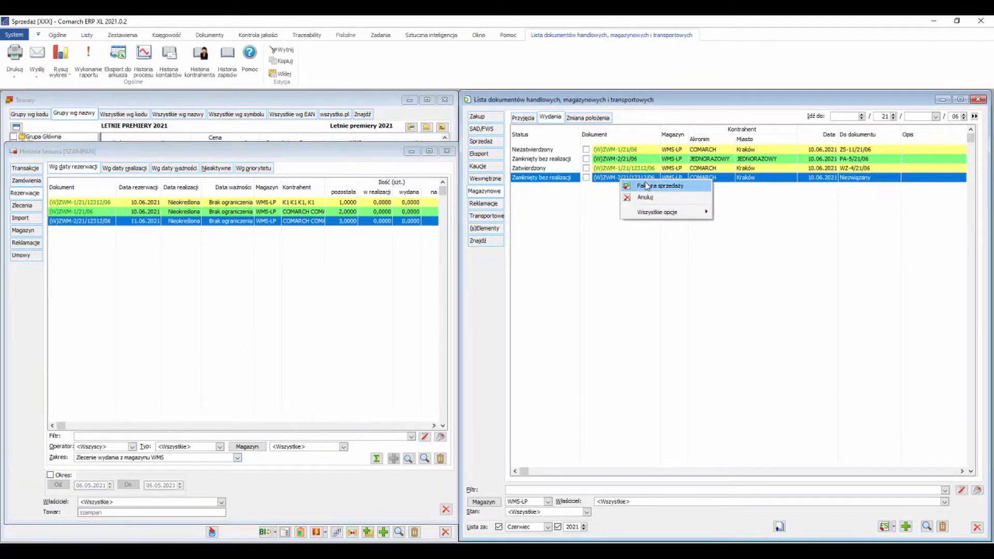
click(647, 187)
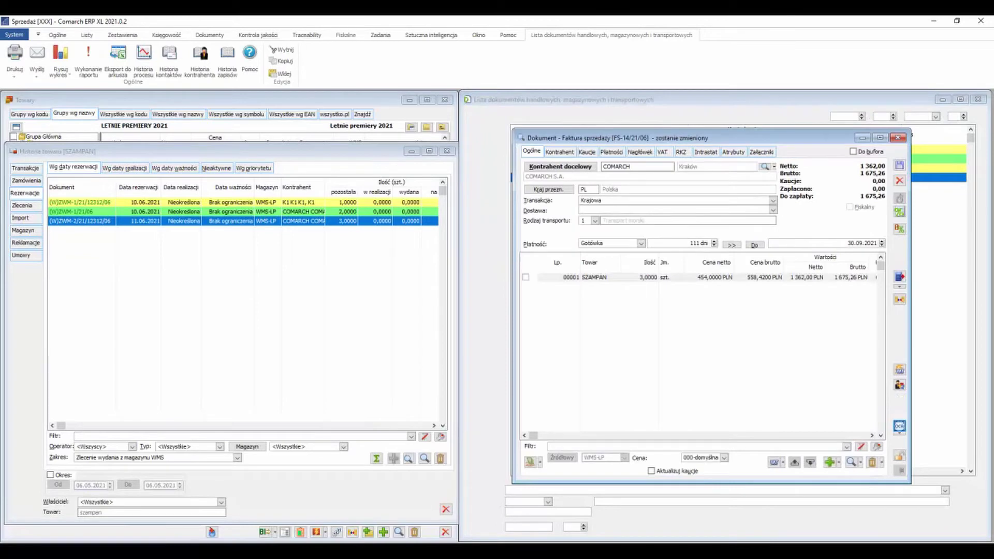
click(232, 271)
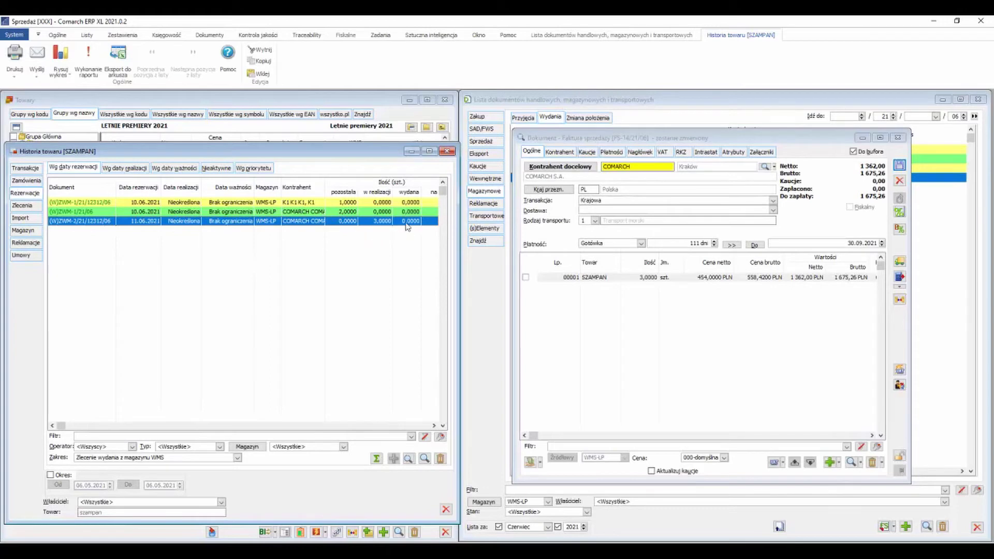
click(540, 275)
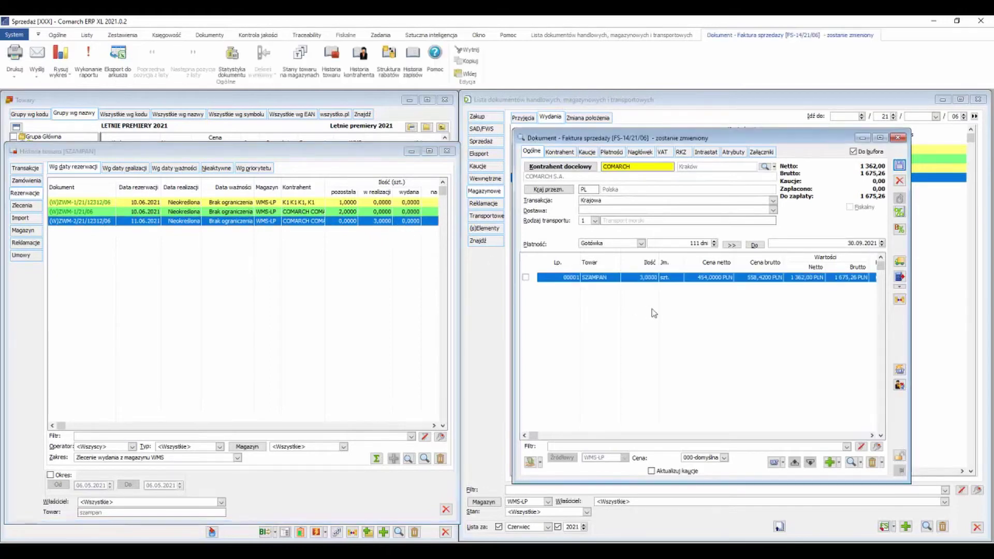
Take the sales invoice out of the buffer, save it without splitting the VAT payment, and recheck SZAMPAN's reservations
click(862, 152)
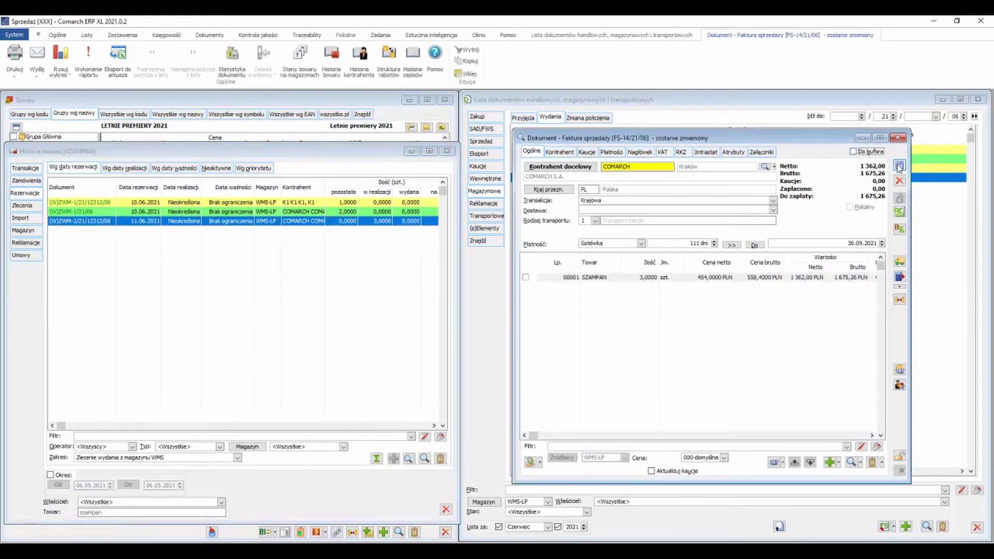
click(899, 166)
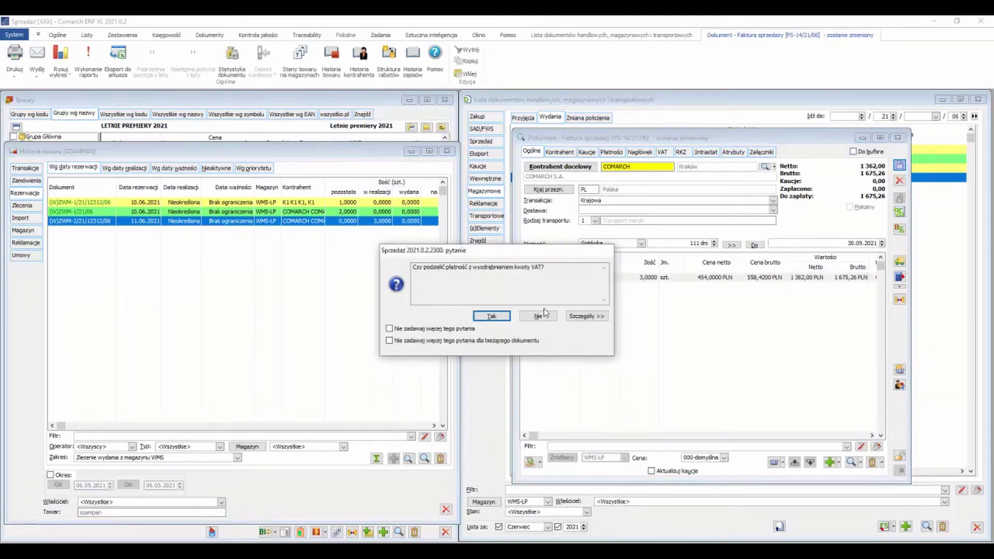
click(540, 316)
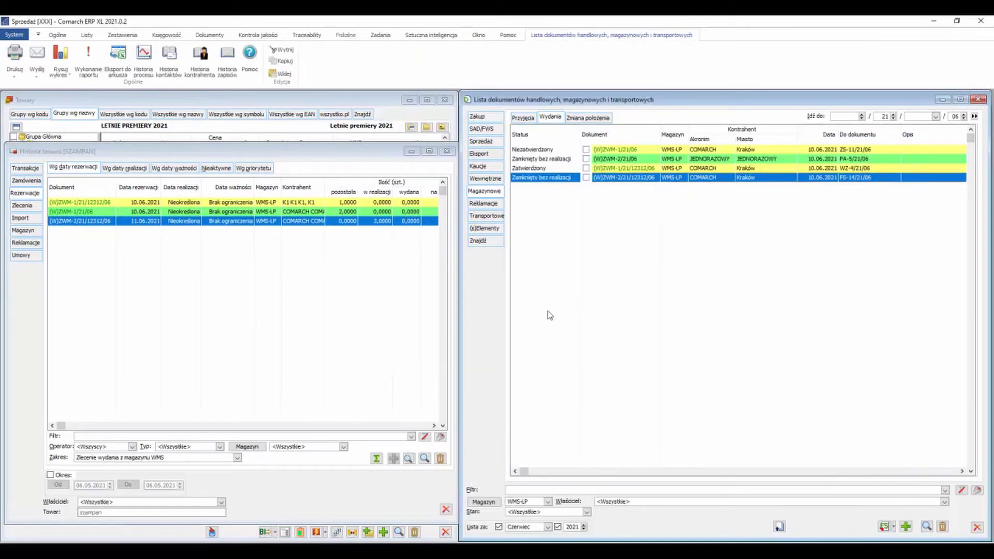
click(227, 248)
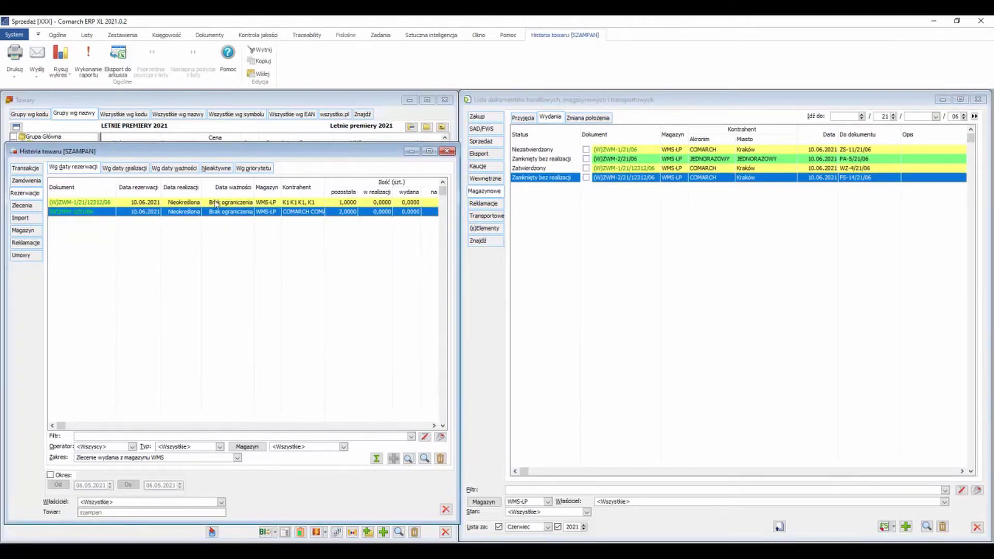
Cancel the COMARCH sales invoice while keeping its related warehouse documents, and recheck SZAMPAN's WMS release reservations
click(604, 227)
click(480, 143)
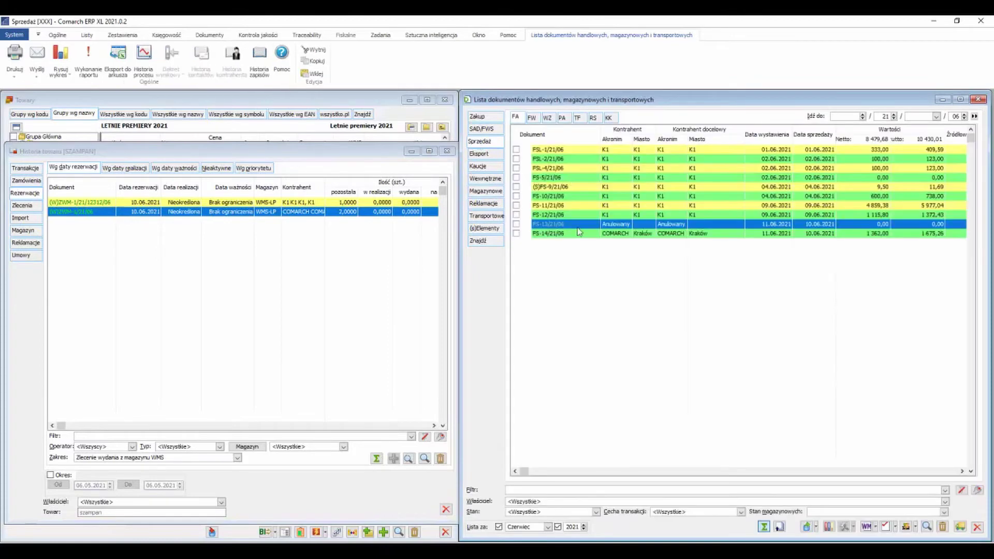
click(557, 233)
right_click(558, 234)
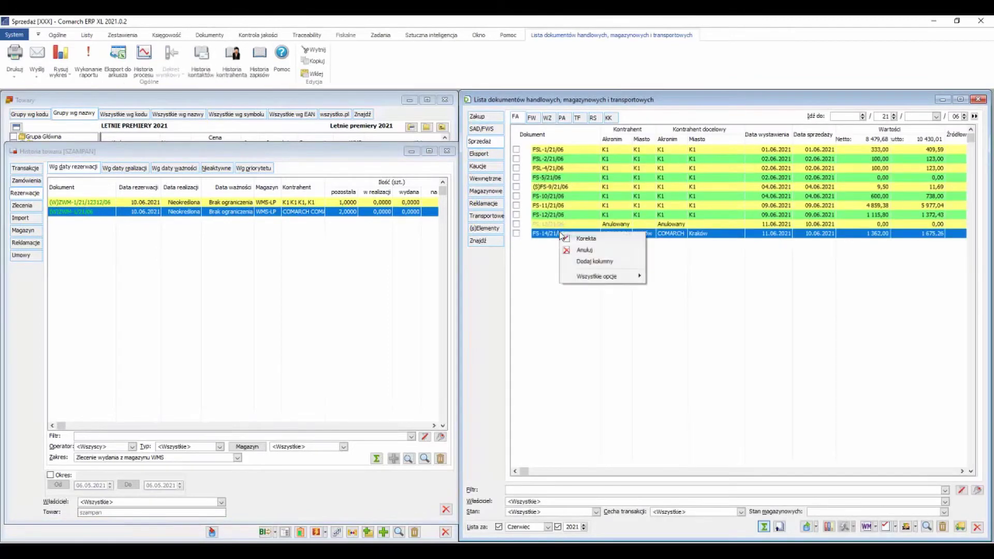
click(593, 250)
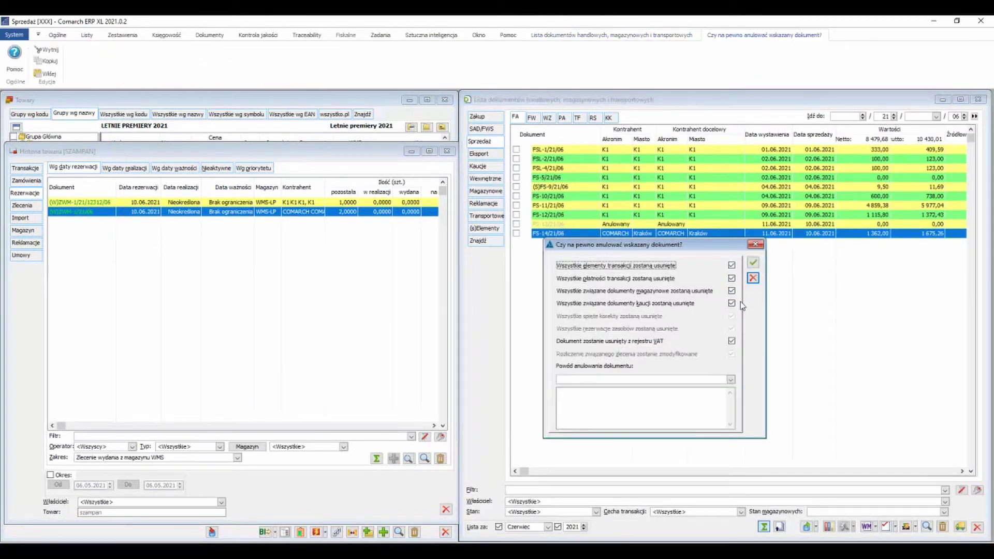
click(732, 291)
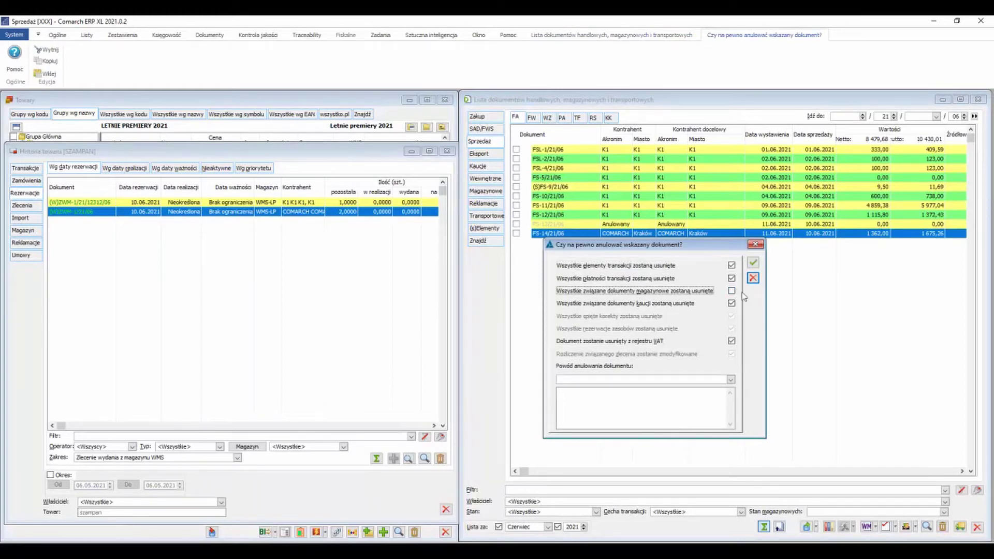
click(753, 263)
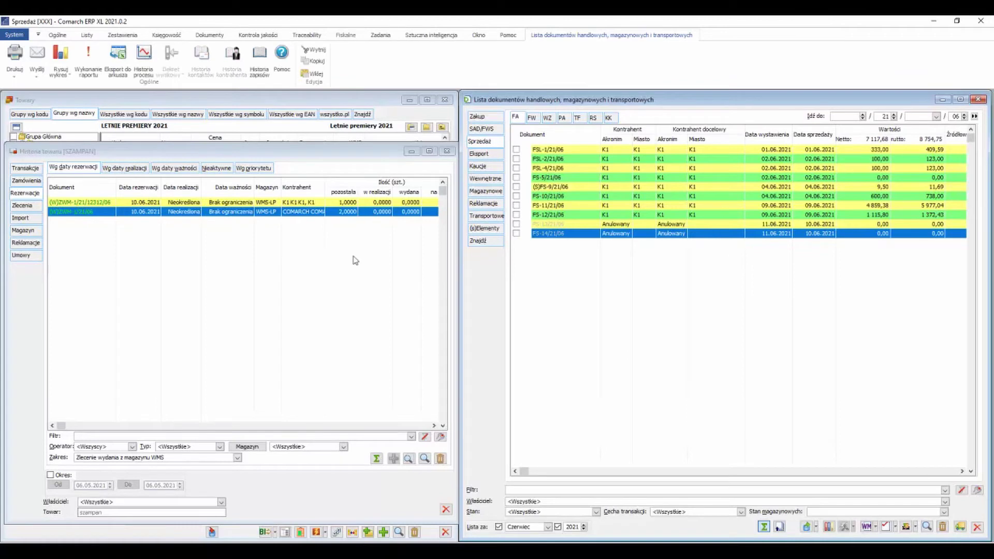
click(241, 243)
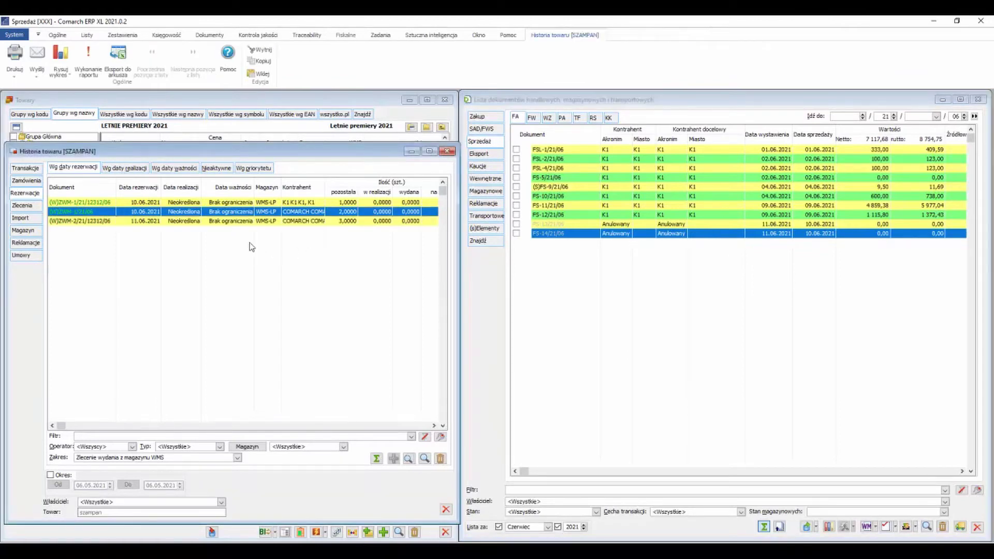